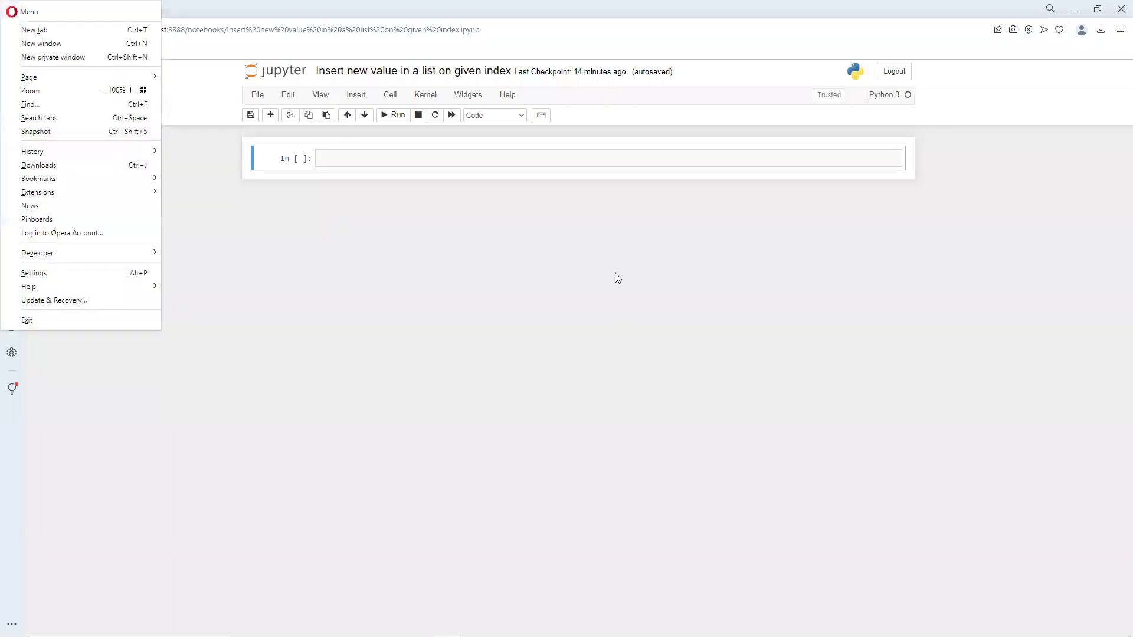
Step: Dismiss the Opera browser menu so the notebook's empty code cell is usable
left_click(430, 157)
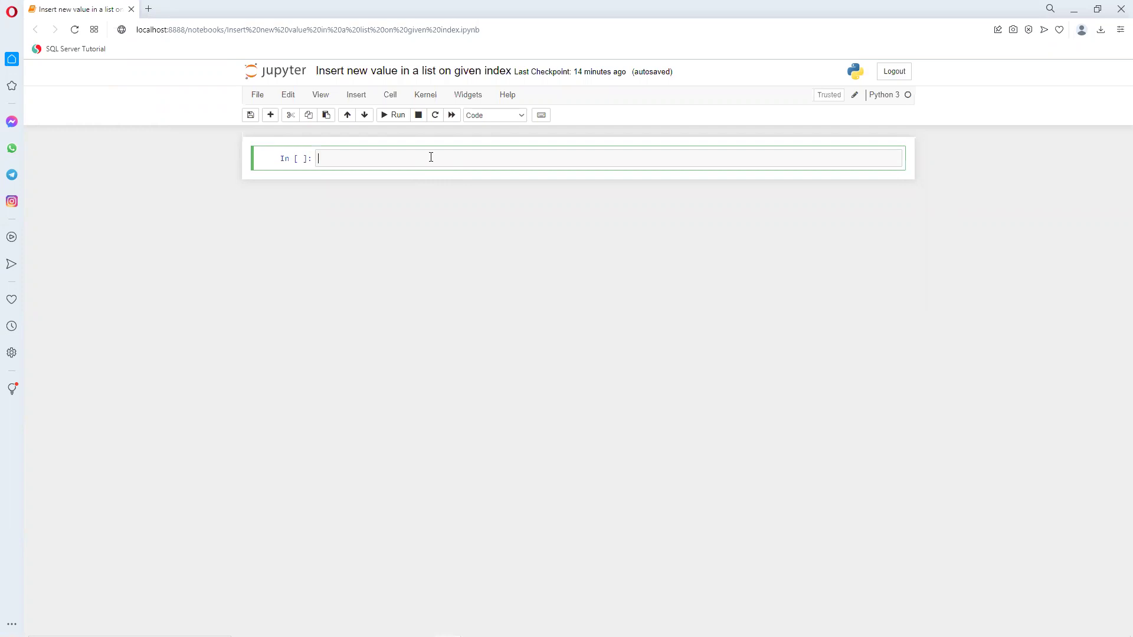
type("1")
type("= [")
type("1")
type(",3,5")
type(",6,7")
Step: Define l = [1,3,5,6,7] and display it as [1, 3, 5, 6, 7]
key("shift+Return")
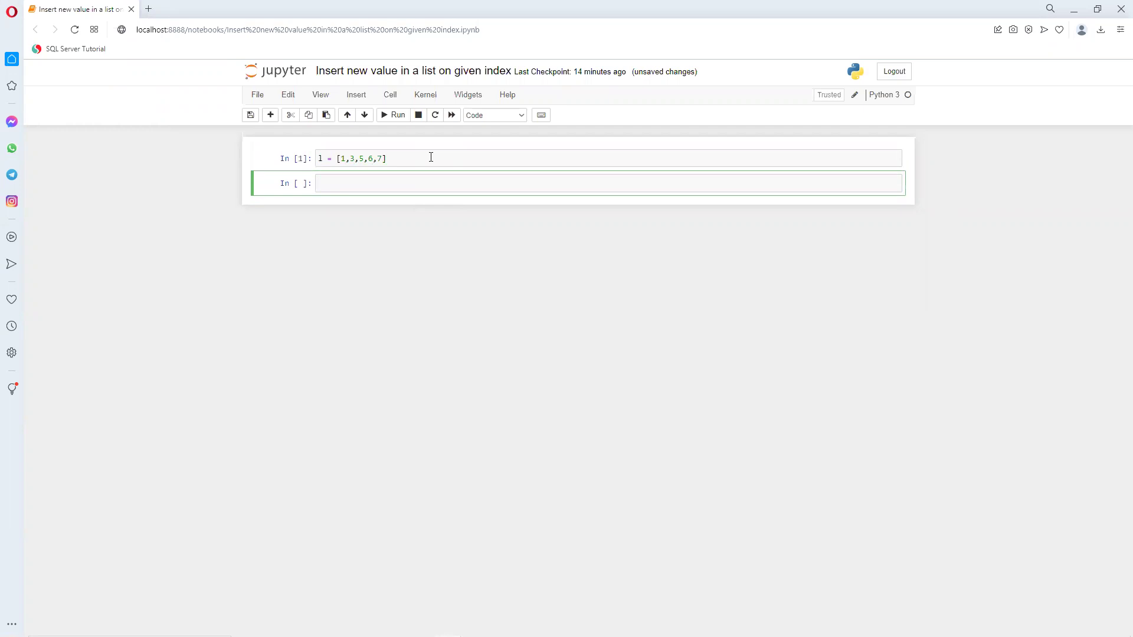
type("l")
key("shift+Return")
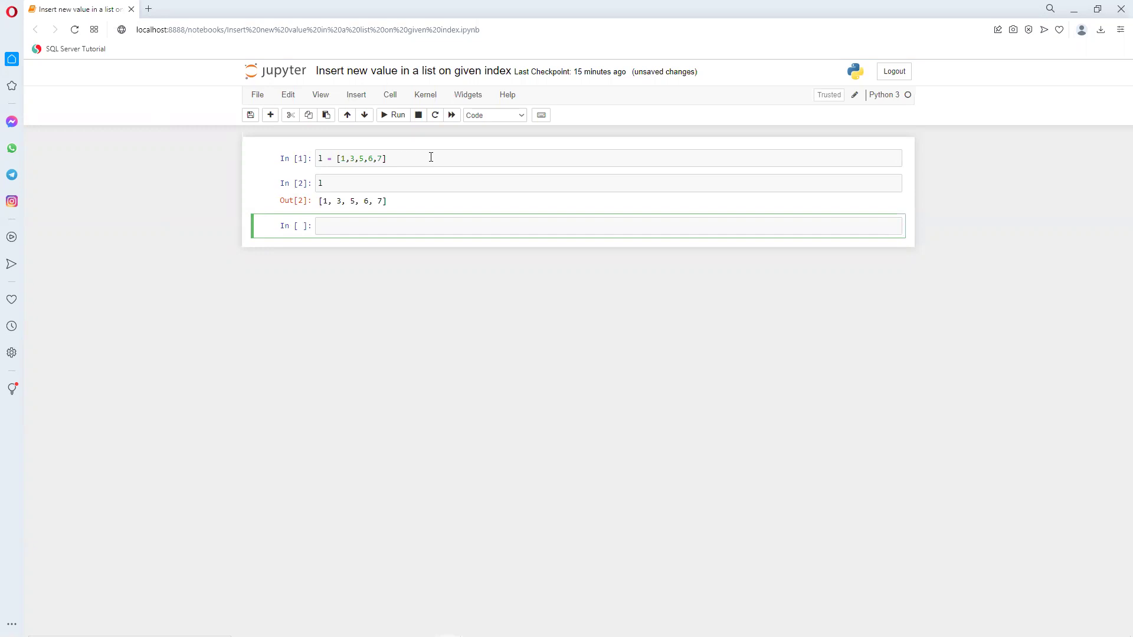
type("x ")
type("=")
type(" input")
type("(")
type("'")
type("Ente")
type("r index")
type(" value")
type(" :")
Step: Read x with input('Enter index value : ') answered 2, then display x as '2'
key("shift+Return")
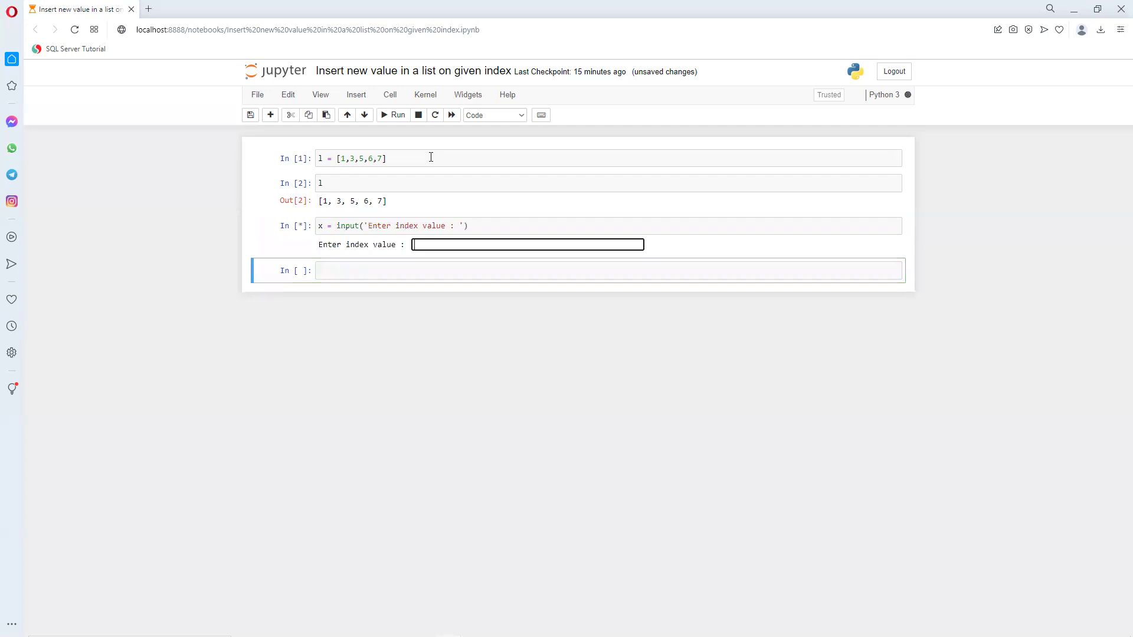
type("2")
key("Return")
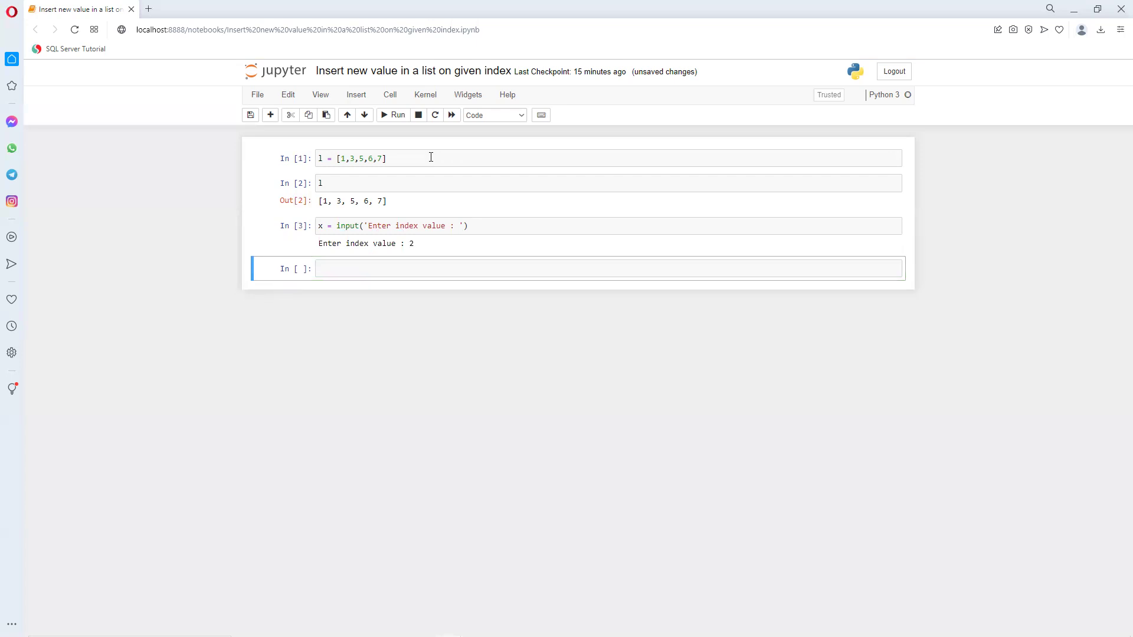
left_click(341, 272)
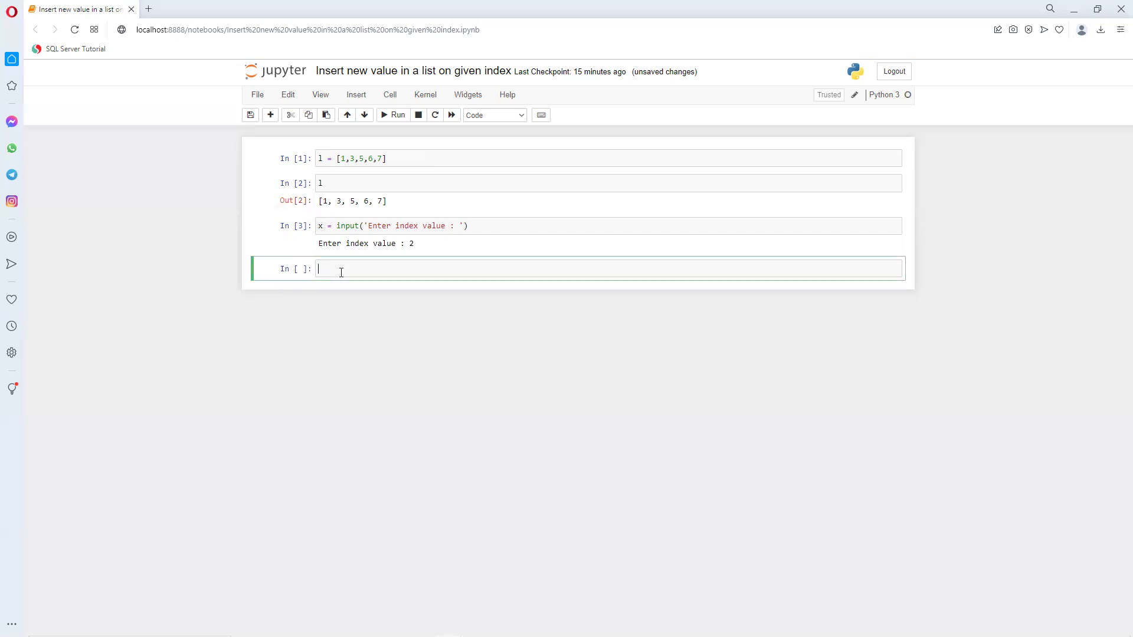
type("x")
key("shift+Return")
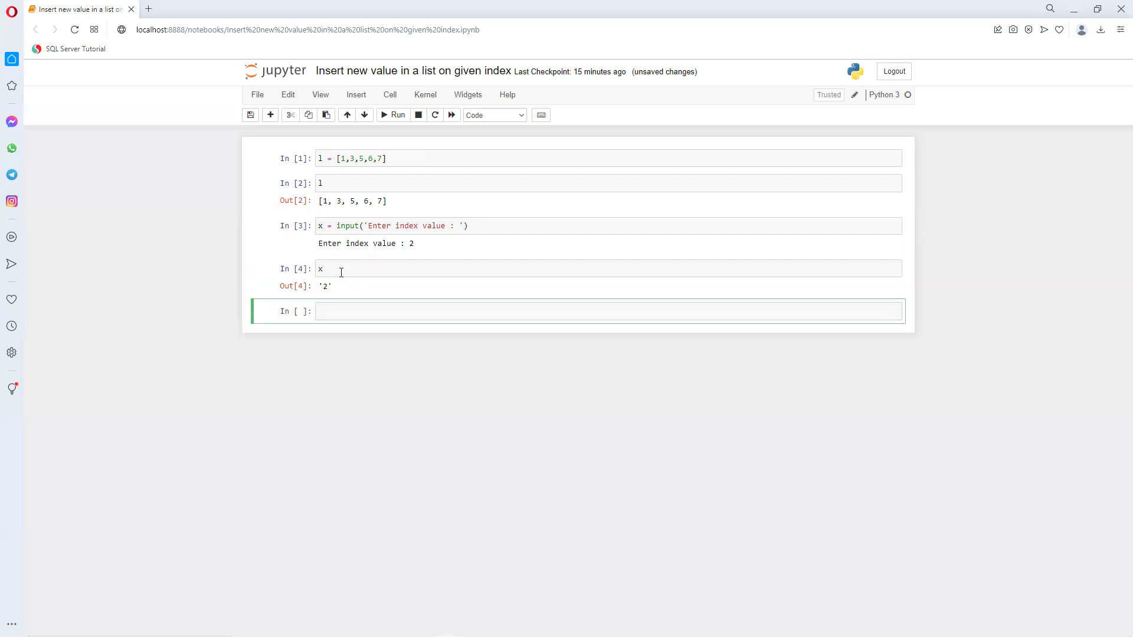
Step: Wrap the index prompt in int(), re-run with 2 so x shows as integer 2
left_click(336, 229)
type("i")
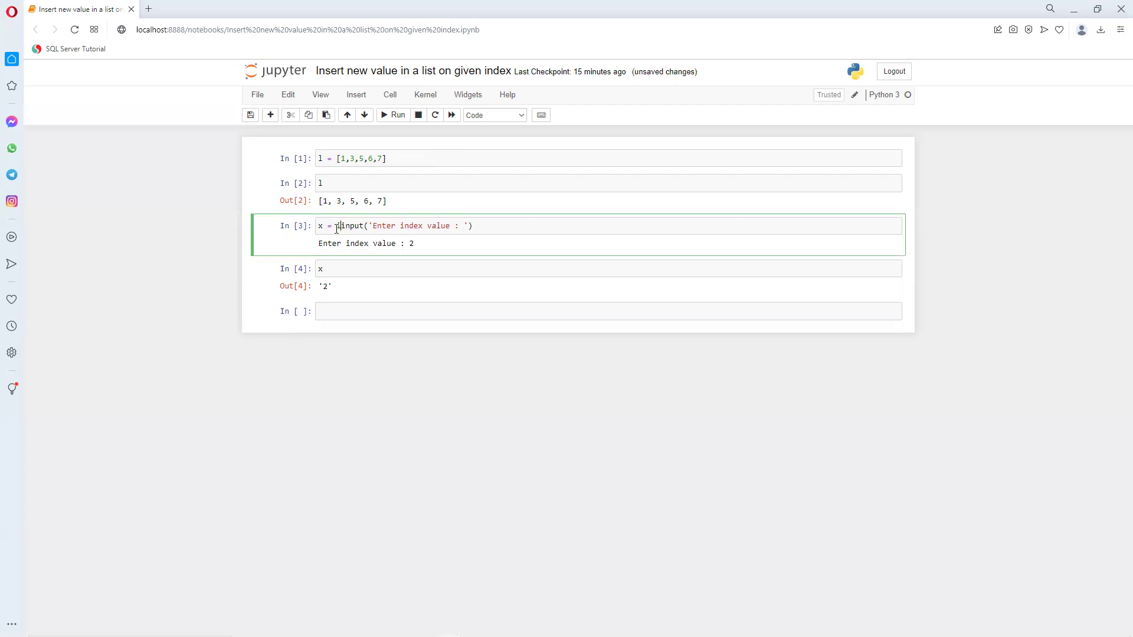
type("nt(")
type(")")
key("shift+Return")
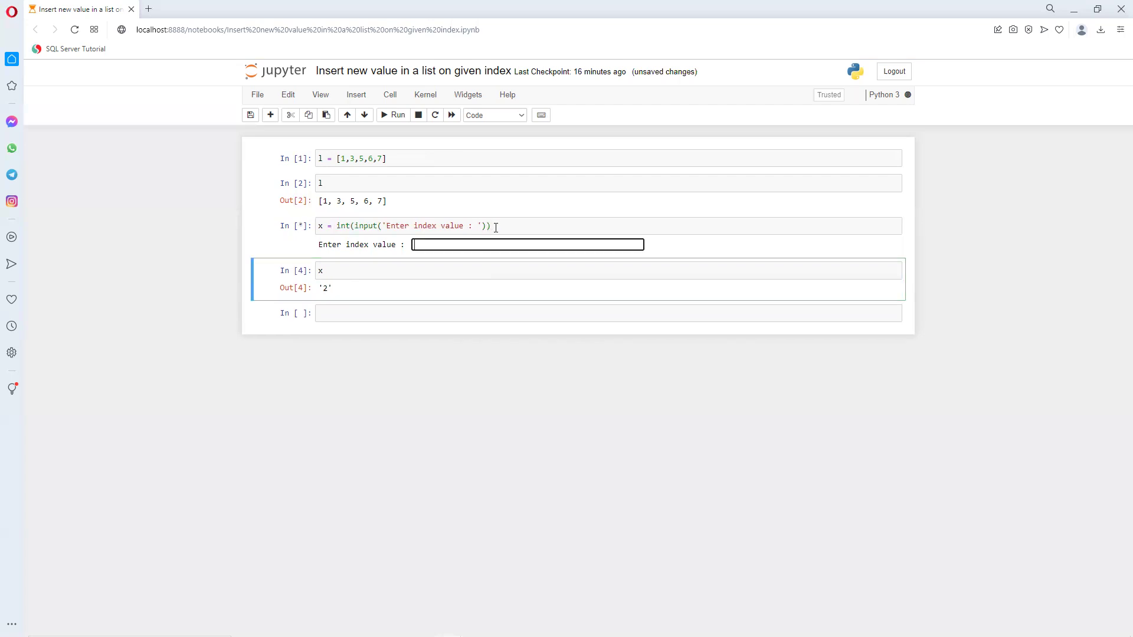
type("2")
key("Return")
key("shift+Return")
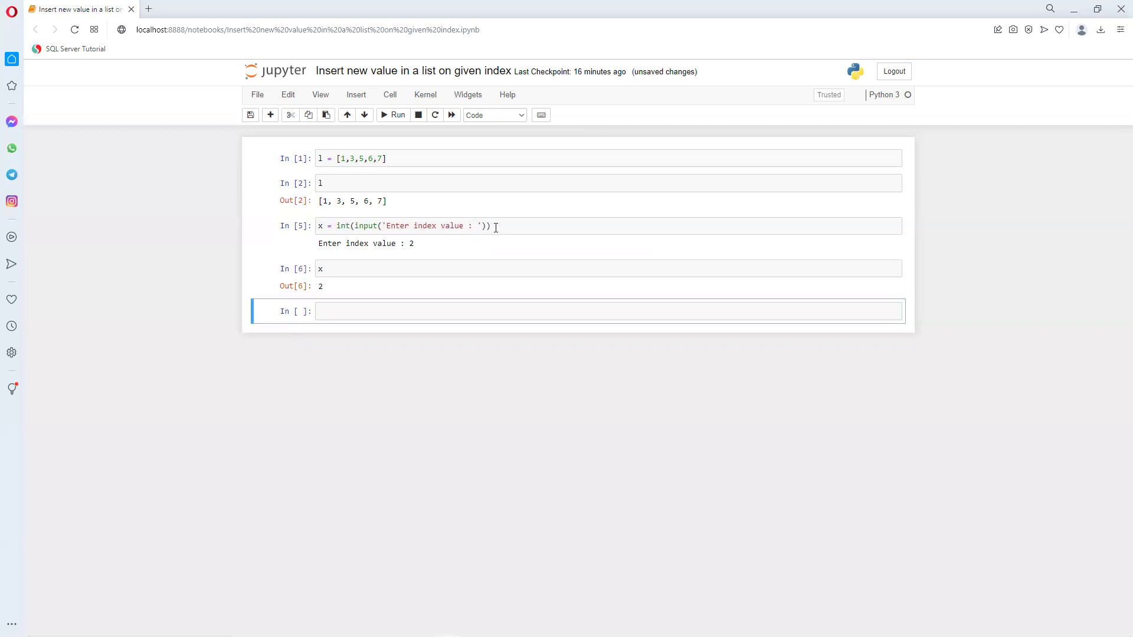
left_click_drag(496, 226, 305, 229)
key("ctrl+c")
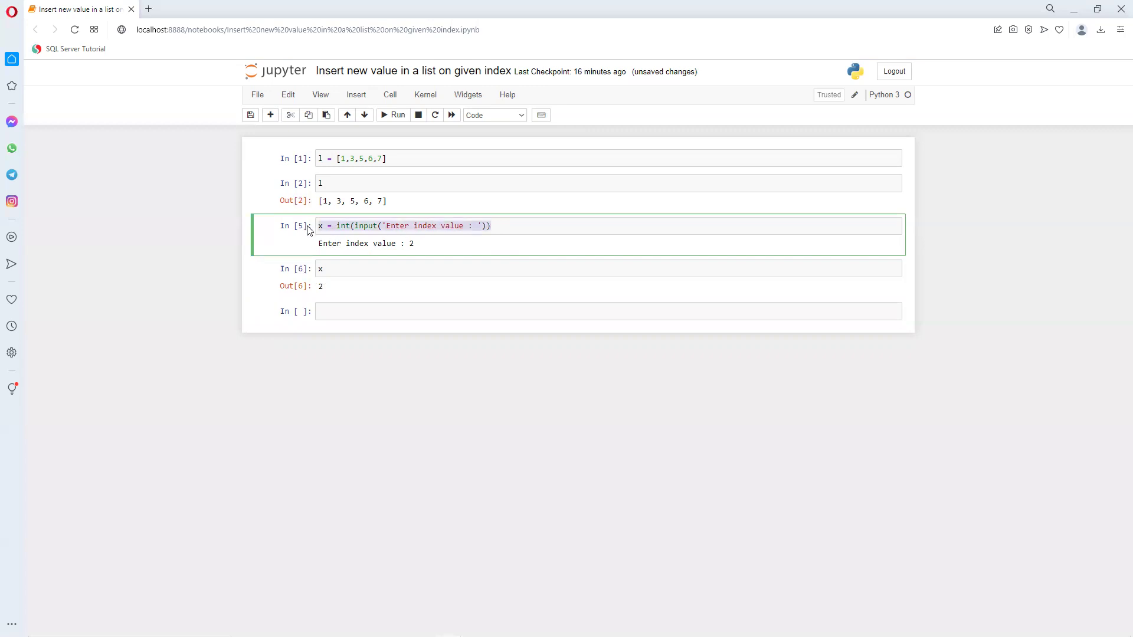
Step: Paste the input line into a new cell as y = int(input('Enter value for given index : '))
left_click(346, 308)
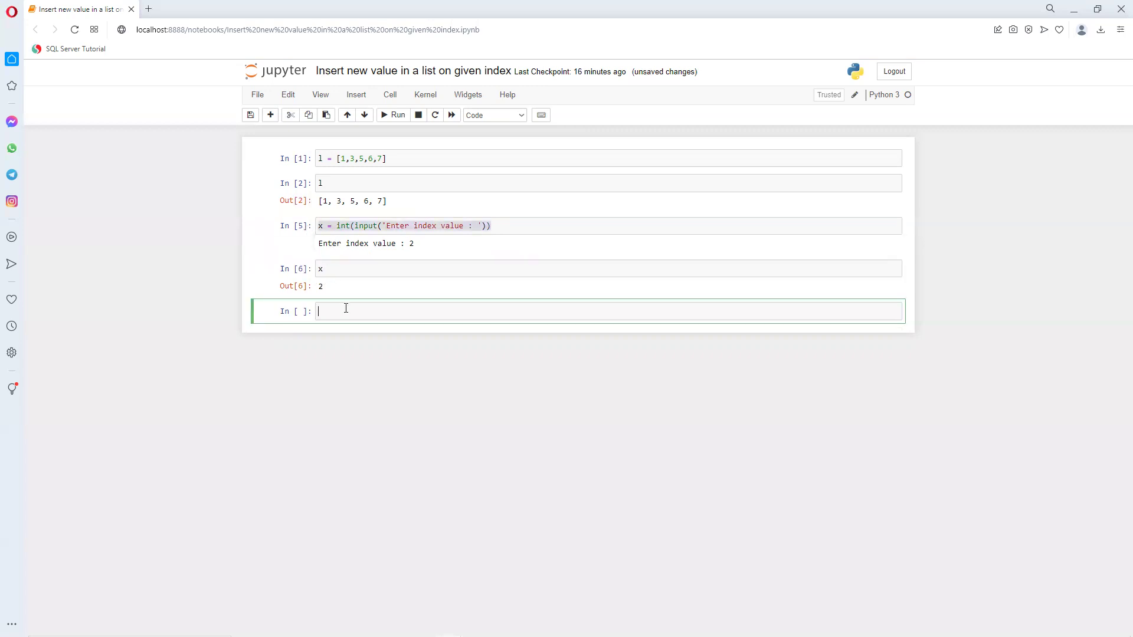
key("ctrl+v")
left_click(511, 226)
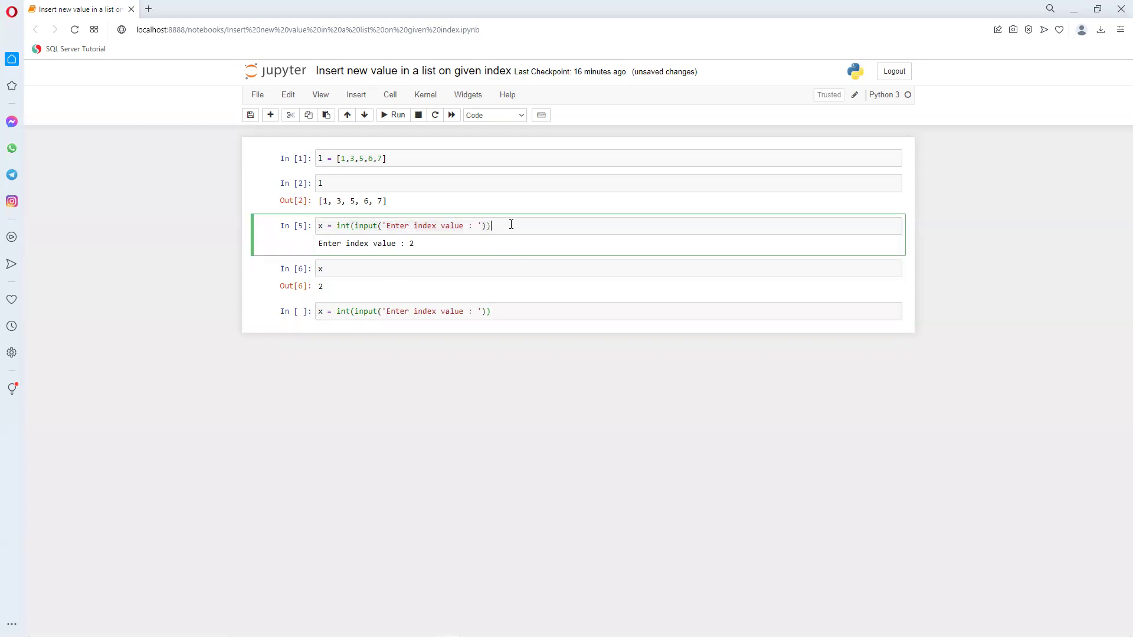
left_click(321, 312)
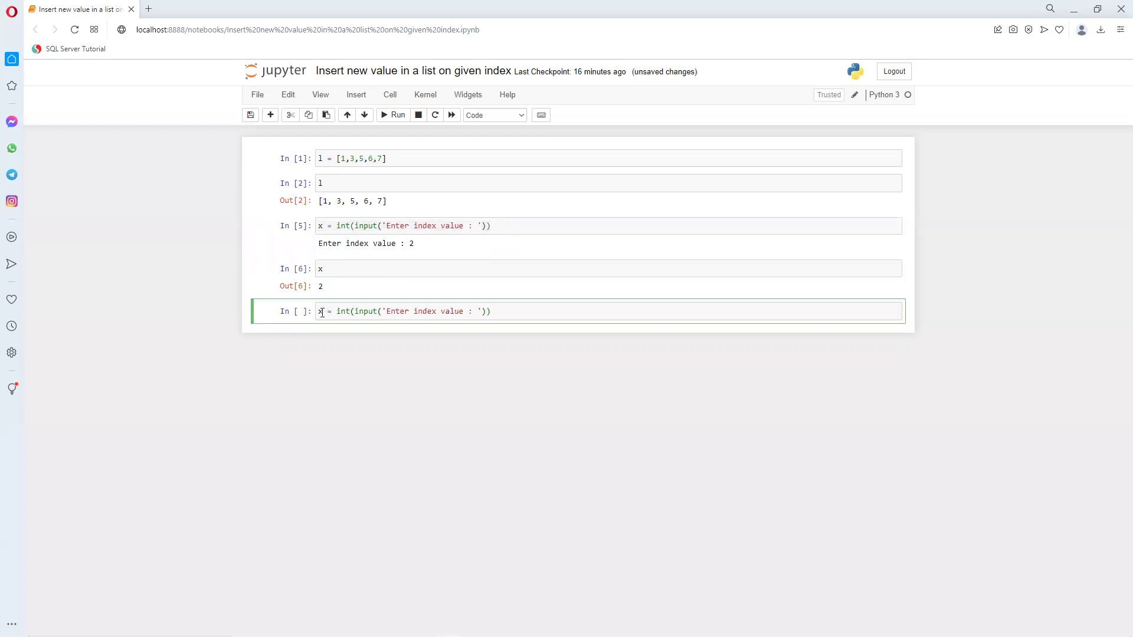
key("BackSpace")
type("y")
double_click(425, 311)
type("valu")
type("e for ")
type("given")
key("Delete")
key("Delete")
key("Delete")
key("Delete")
key("Delete")
type("index")
Step: Run the y cell and answer the value prompt with 4
key("shift+Return")
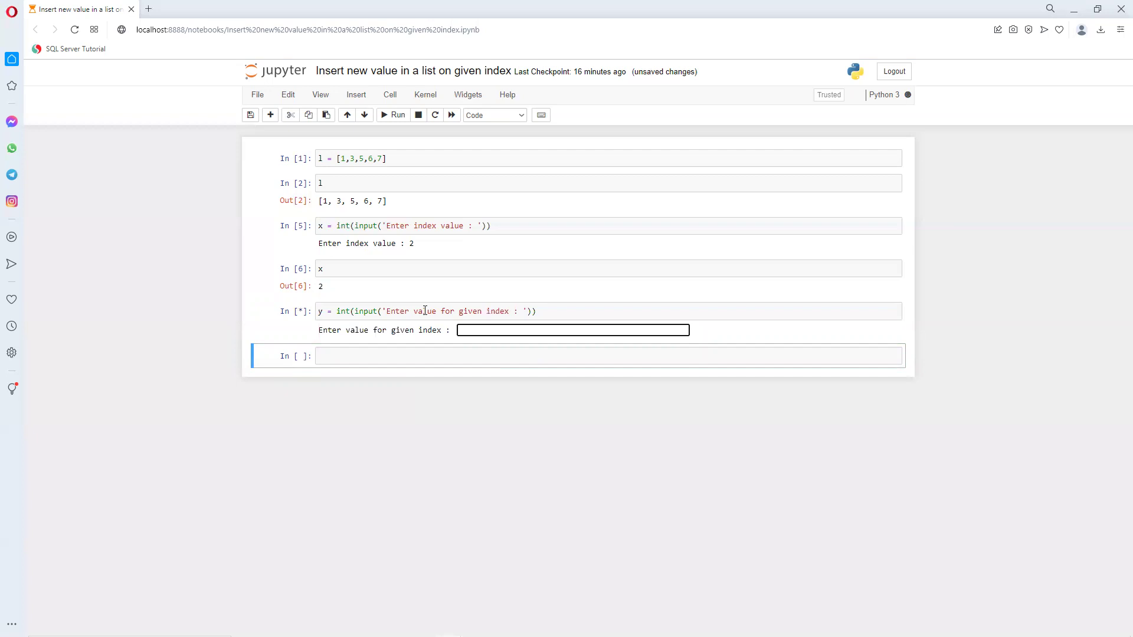
type("4")
key("Return")
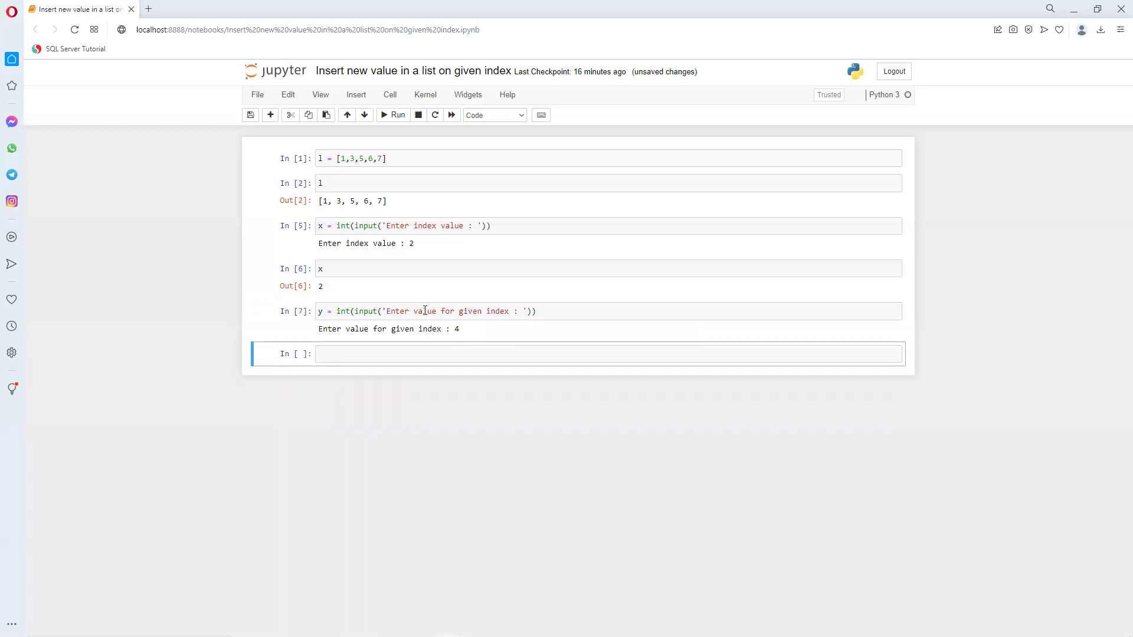
key("Return")
type("l")
Step: Run l.insert(x,y) and display l as [1, 3, 4, 5, 6, 7]
key("Return")
key("BackSpace")
key("shift+Return")
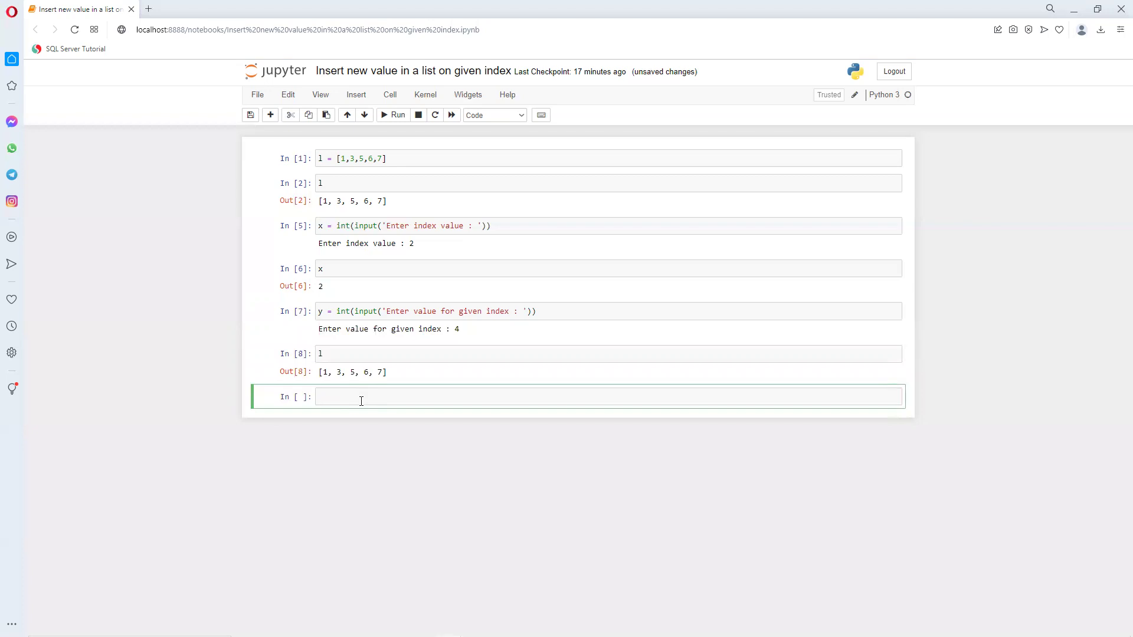
type("l.inse")
type("rt(")
type("x,")
type("y")
key("shift+Return")
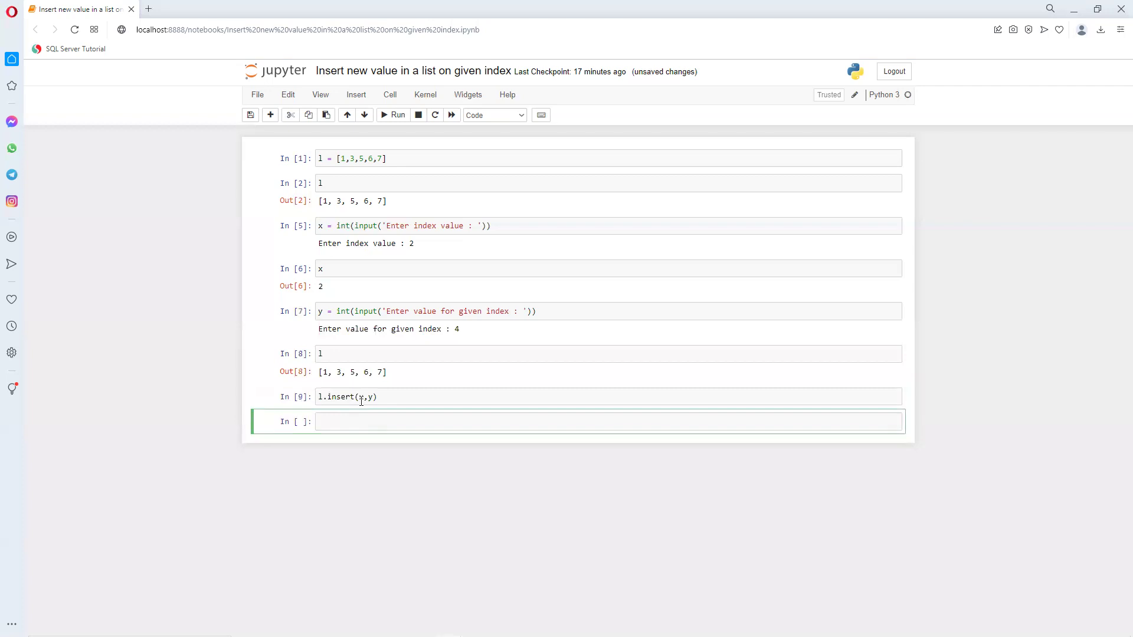
type("l")
key("shift+Return")
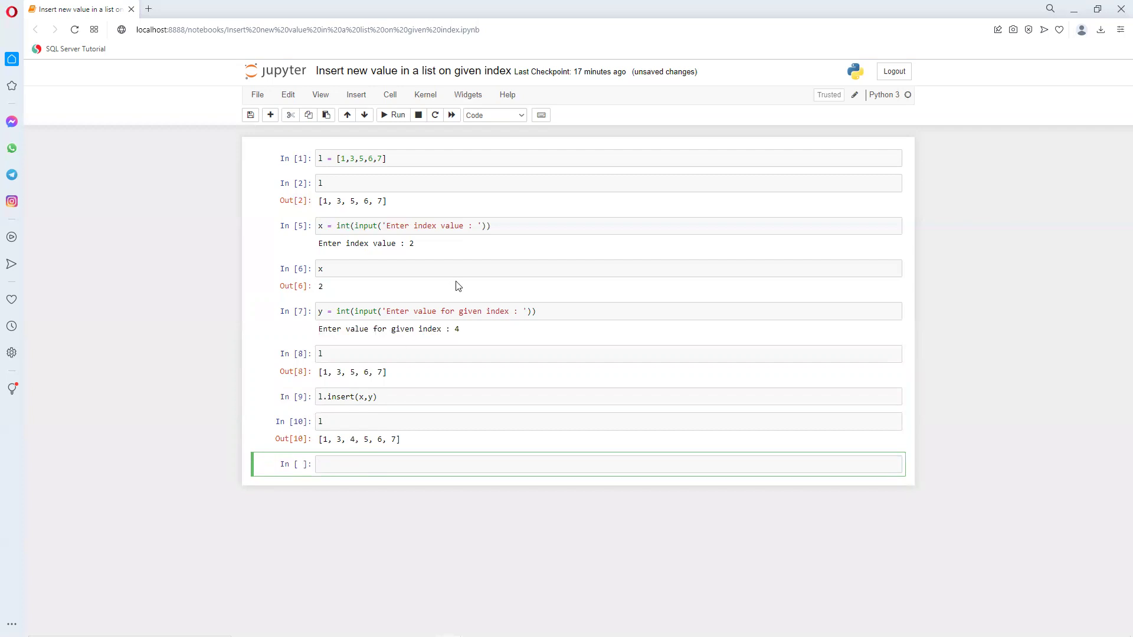
Step: Combine the x and y input lines into one new cell
left_click(522, 227)
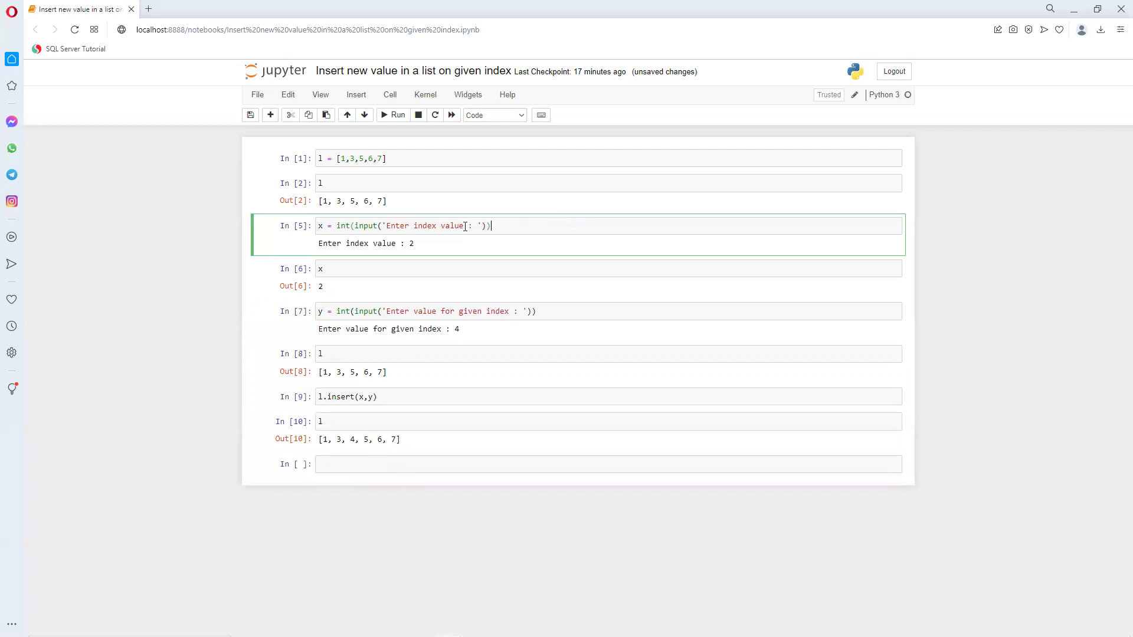
key("ctrl+a")
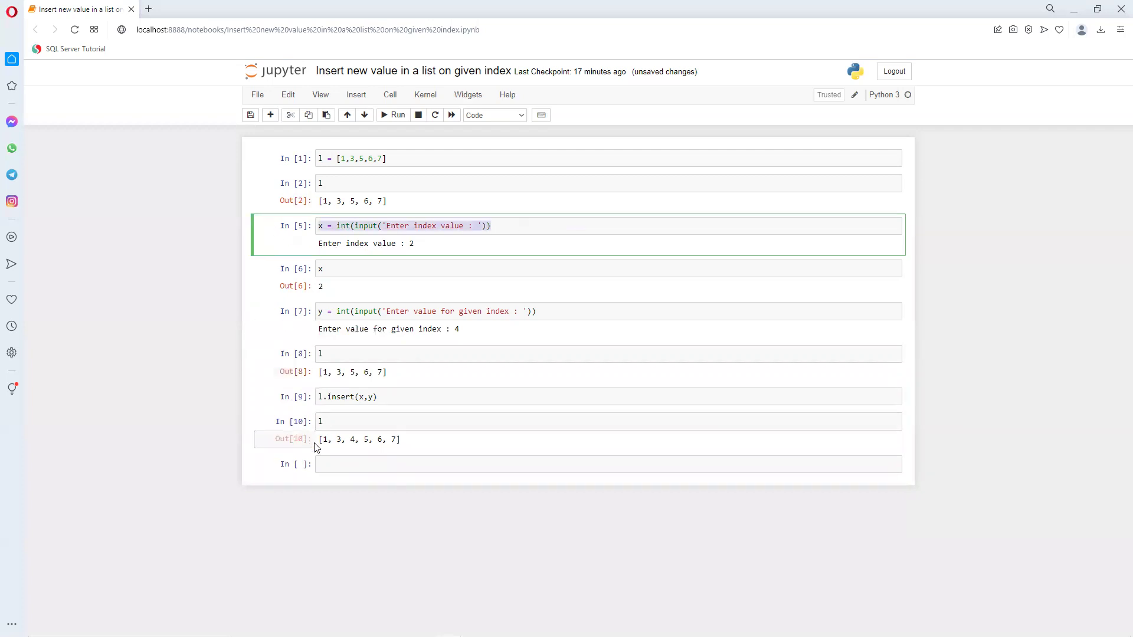
left_click(341, 465)
key("ctrl+v")
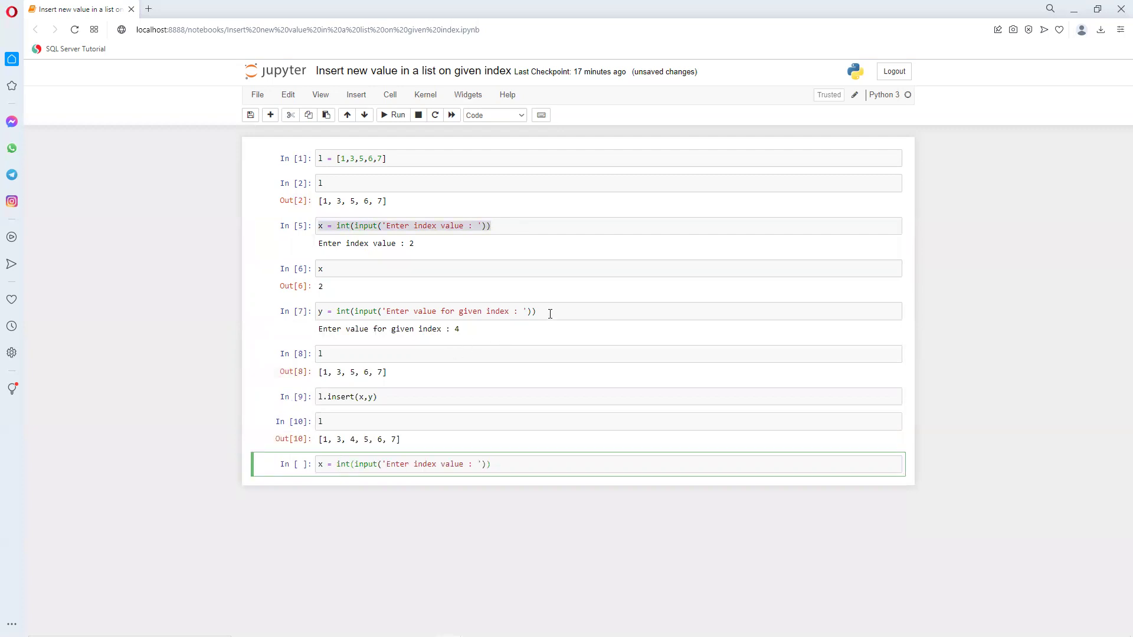
left_click(549, 312)
left_click(313, 312, "shift")
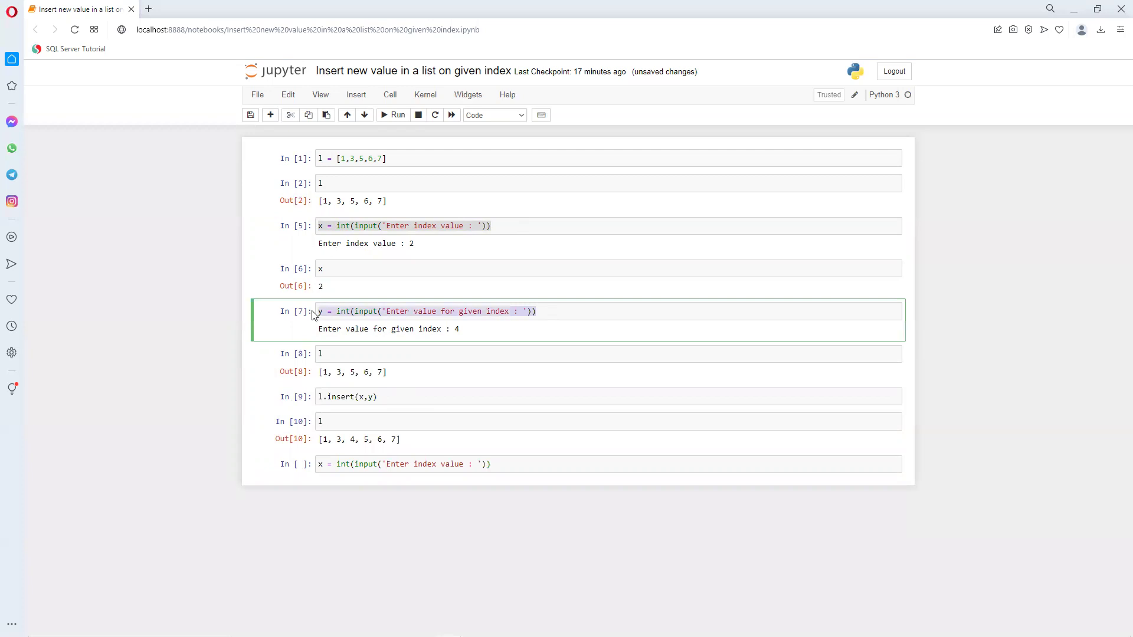
left_click(502, 465)
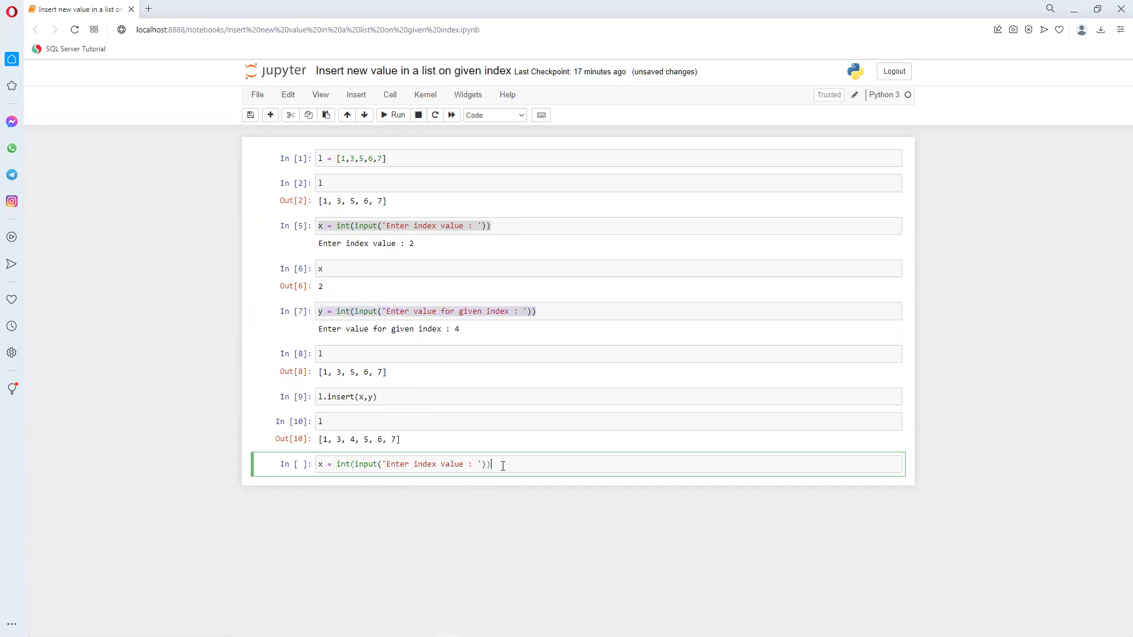
key("Return")
type("y = int(input('Enter value for given index : '))")
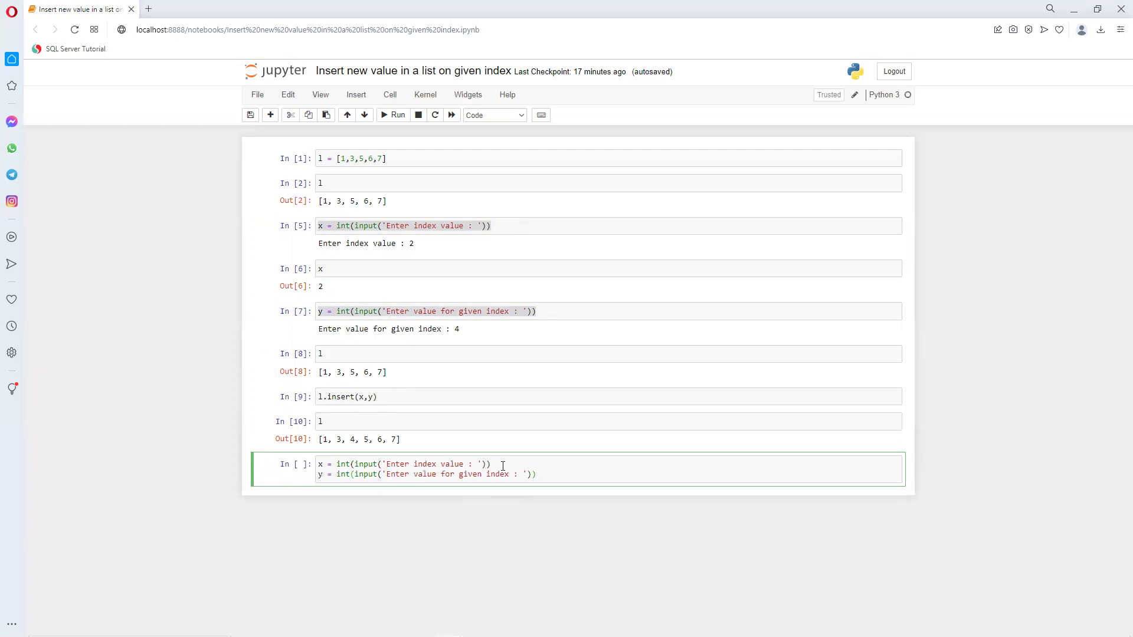
Step: Run the combined cell entering index 0 and value 22
key("shift+Return")
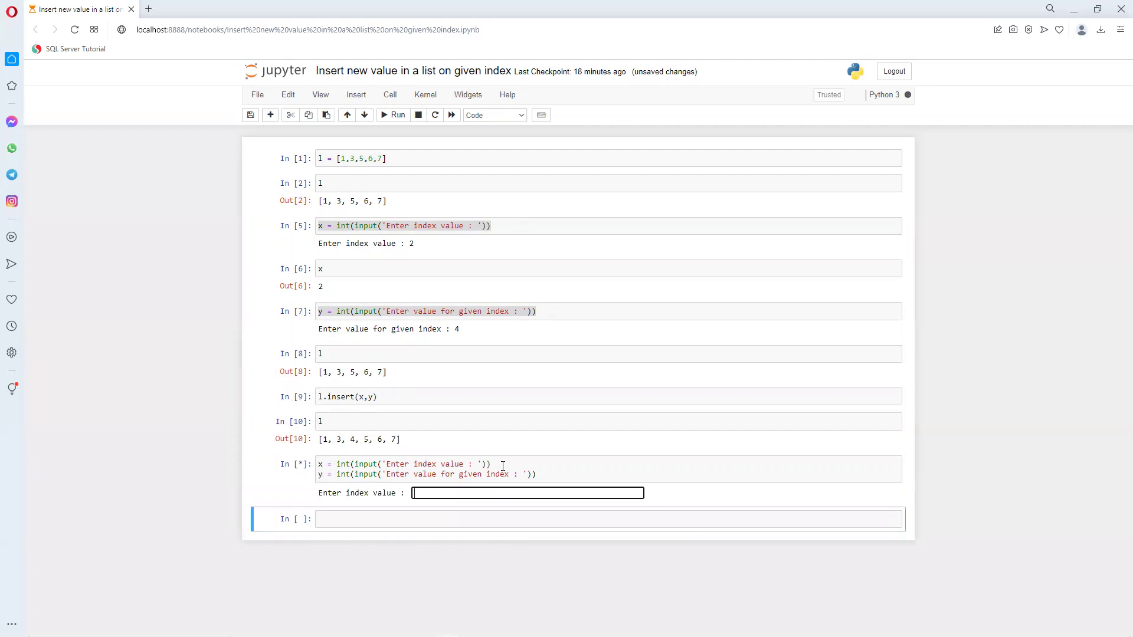
type("0")
key("Return")
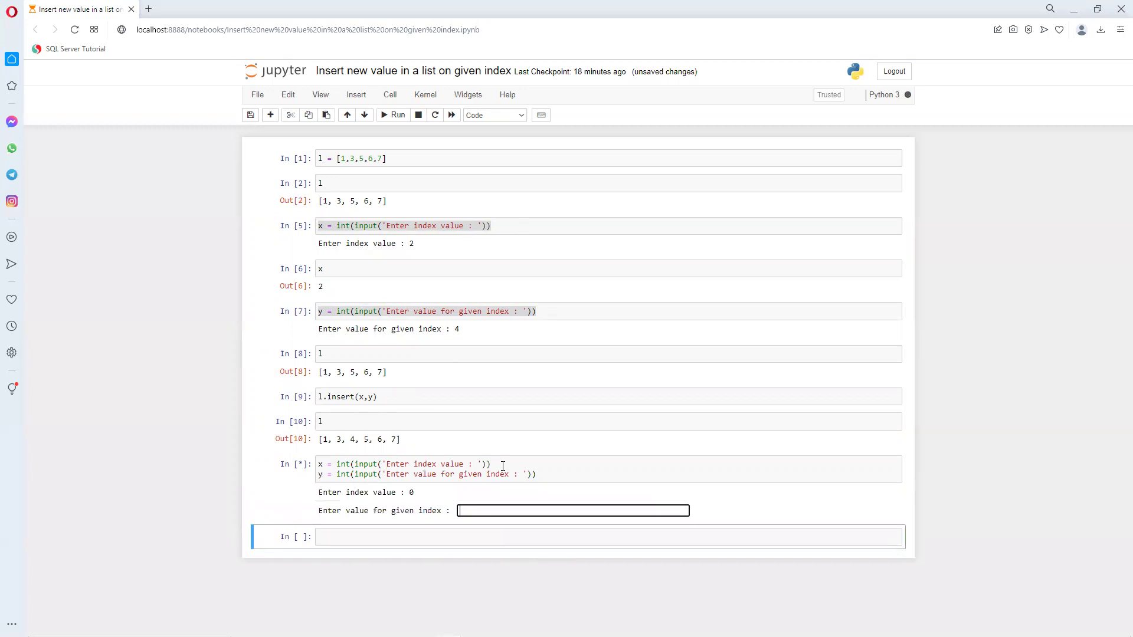
type("22")
key("Return")
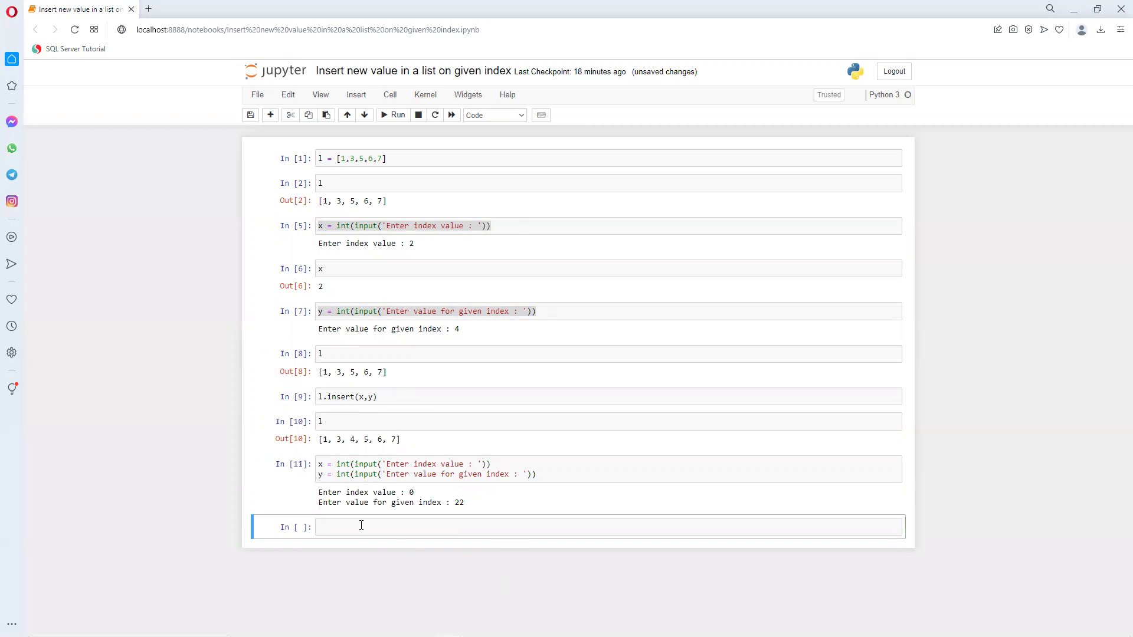
Step: Run l.insert(x,y) again and display l as [22, 1, 3, 4, 5, 6, 7]
left_click(356, 531)
type("l")
type(".inser")
type("t(x")
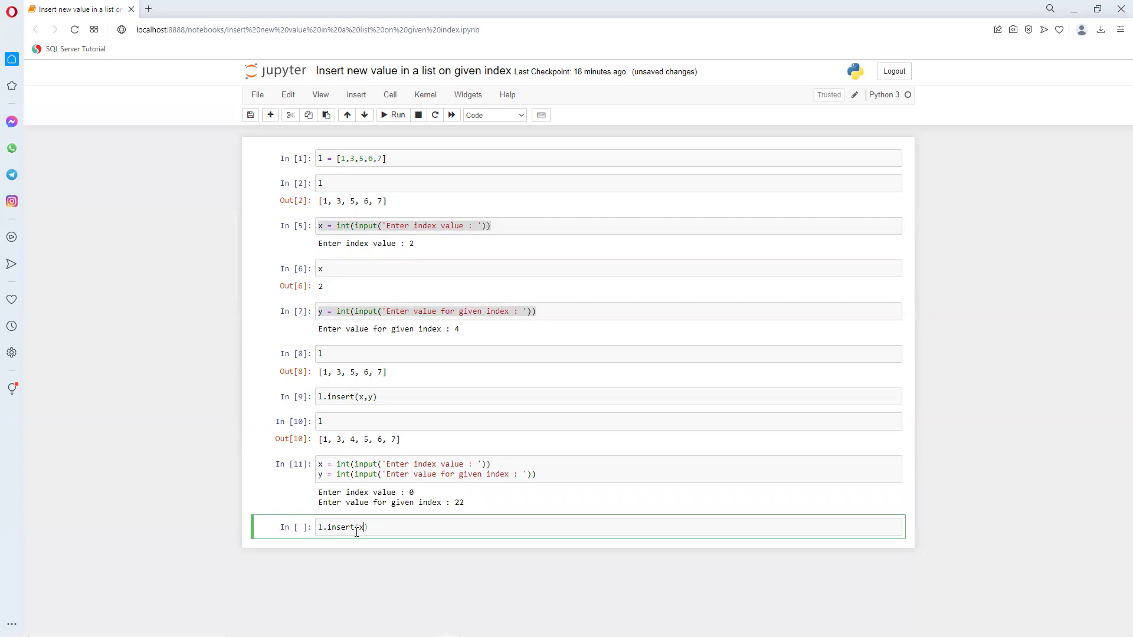
type(",y")
key("shift+Return")
type("l")
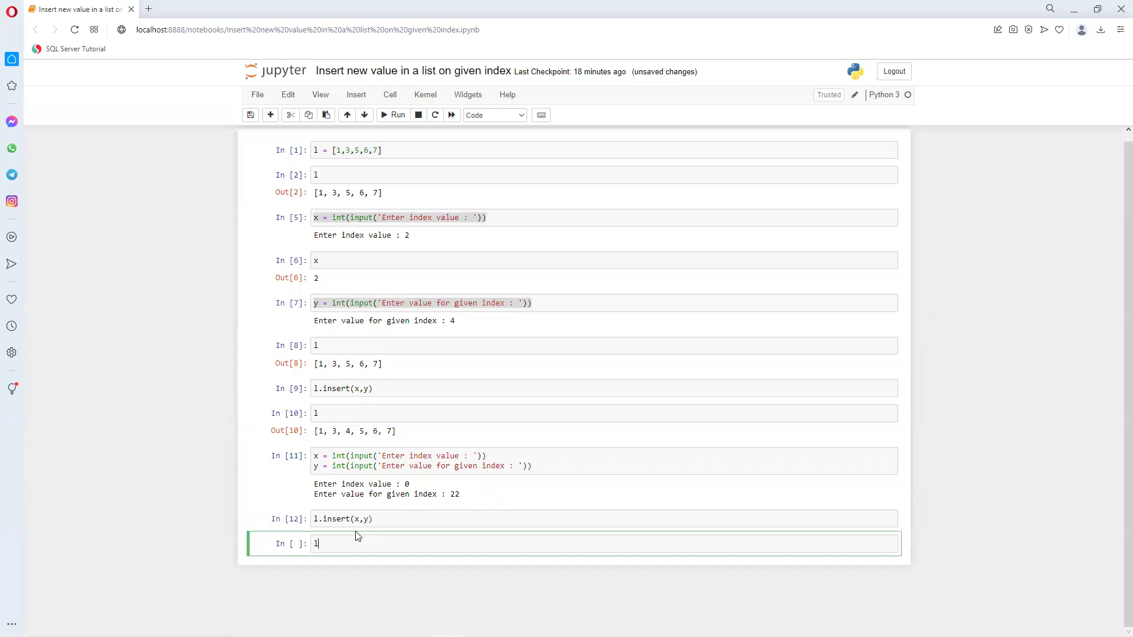
key("shift+Return")
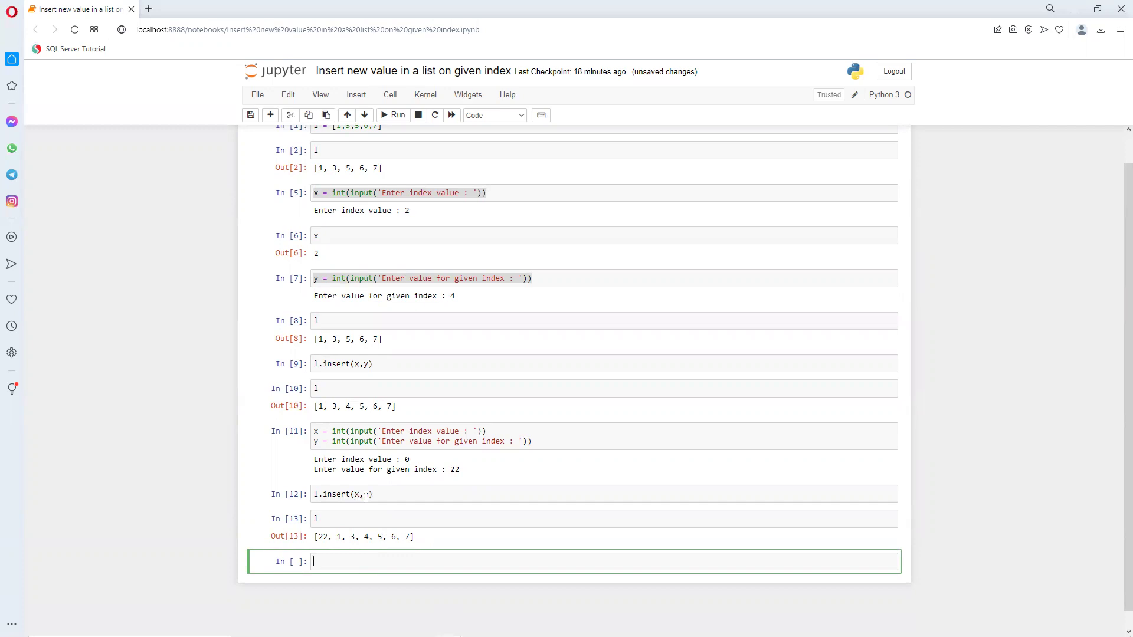
left_click(561, 281)
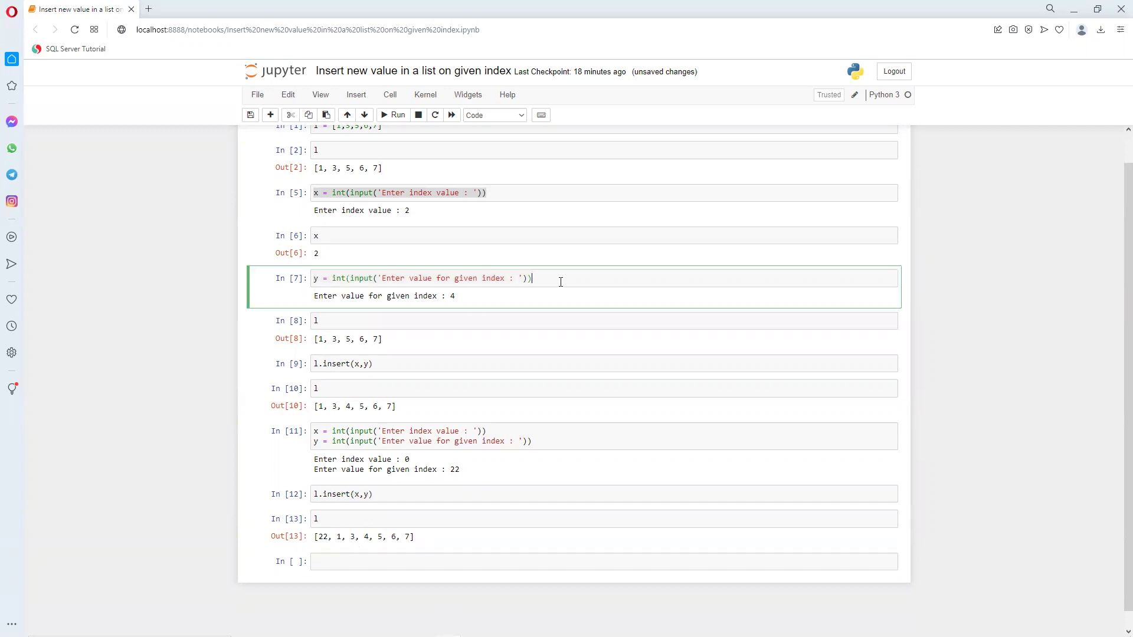
left_click(525, 194)
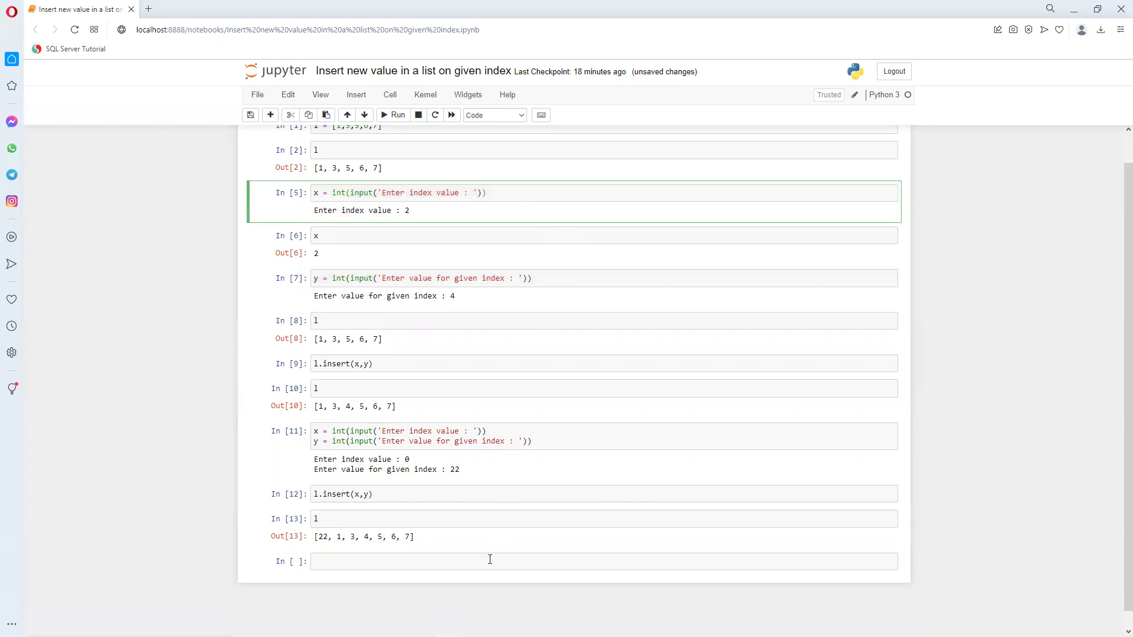